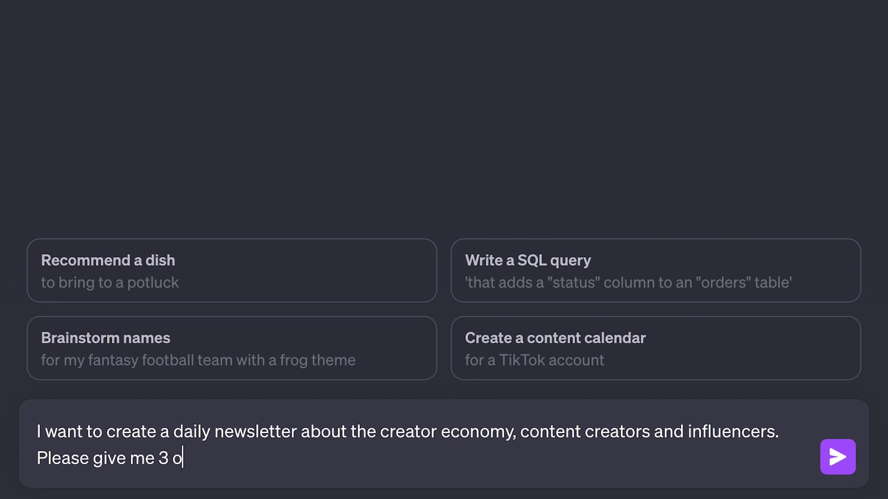
# - Ask ChatGPT for 3 short newsletter descriptions, then for 10 short & catchy name options
pyautogui.write('te it on a website for example. Make it short,')
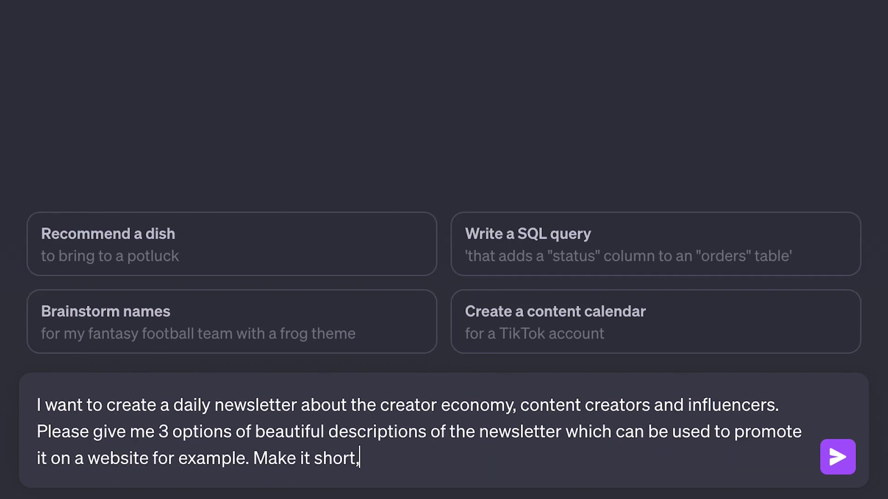
pyautogui.write('people to subscribe after reading this description')
pyautogui.press('Return')
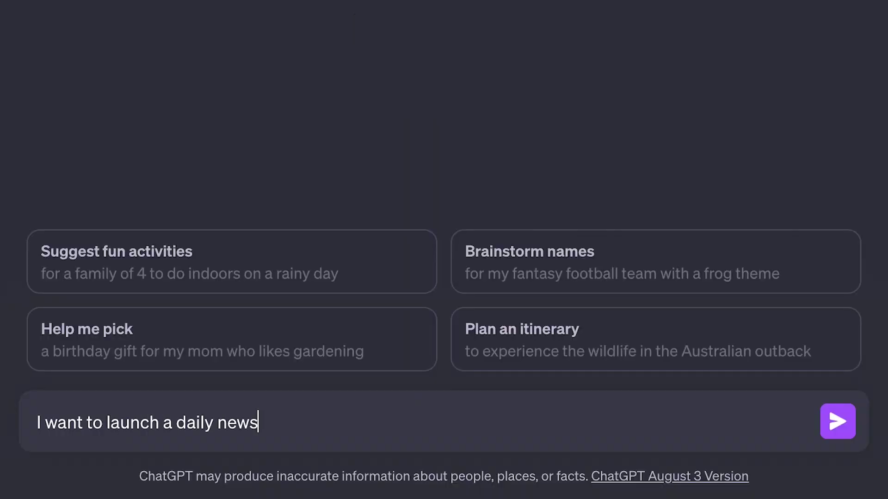
pyautogui.write("reators and influencers. You'll help me come-up with suitable names. Give me 5")
pyautogui.press('BackSpace')
pyautogui.write('10 options for short & catchy name')
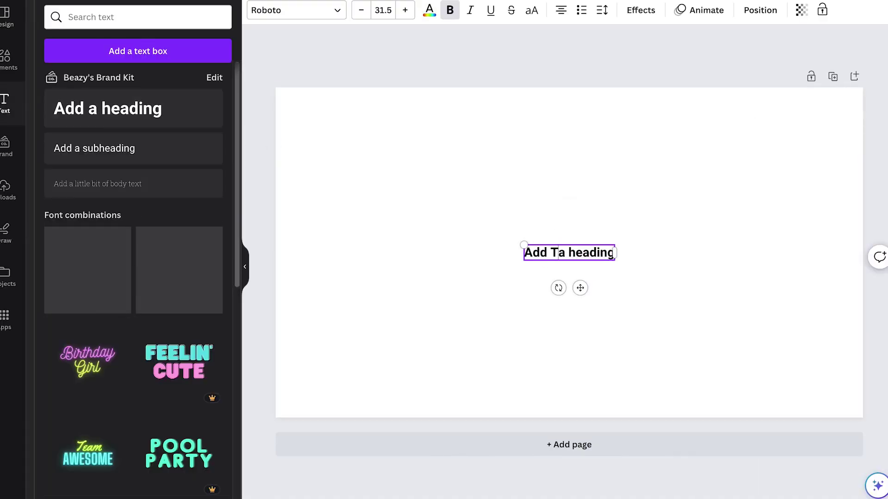
# - Change the heading to THE CREATOR COMPASS, set it in Anton, and enlarge it across the page
pyautogui.hotkey('ctrl', 'a')
pyautogui.write('THE CREATOR COMPASS')
pyautogui.hotkey('ctrl', 'a')
pyautogui.click(296, 10)
pyautogui.click(70, 170)
pyautogui.moveTo(601, 242); pyautogui.dragTo(701, 121)
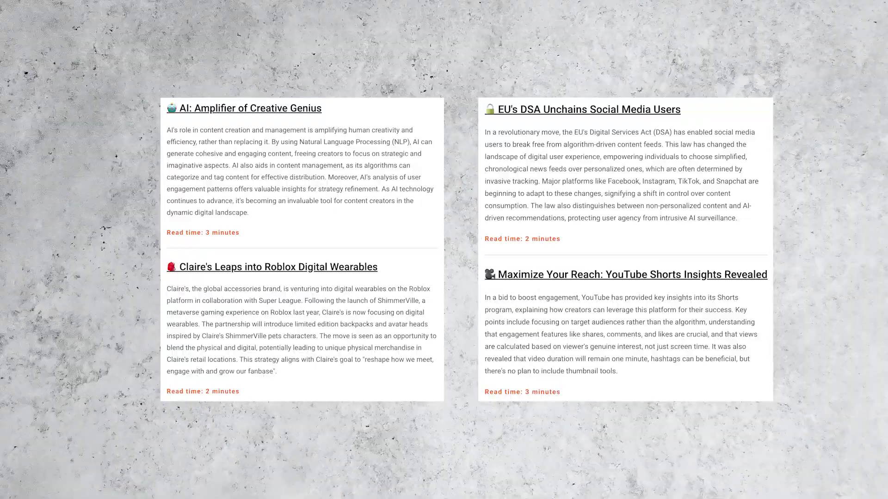
# - Create a Feedly account and follow Adweek into The Creator Compass folder
pyautogui.click(807, 7)
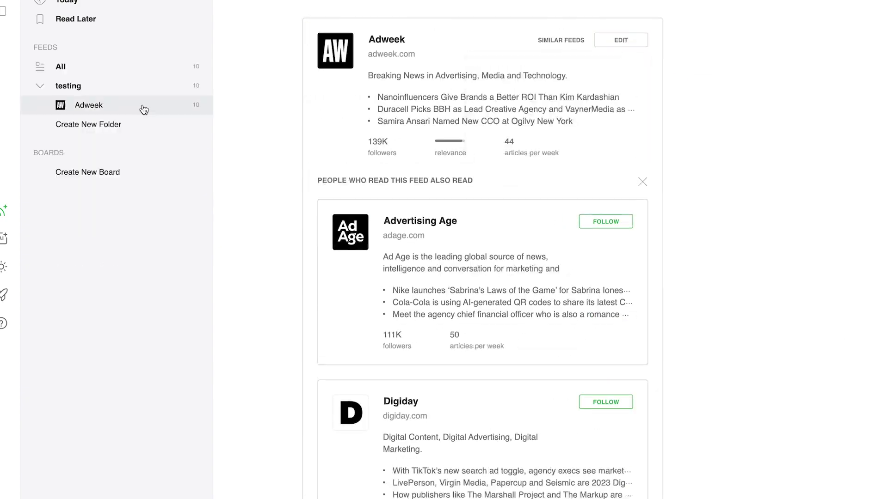
pyautogui.click(143, 109)
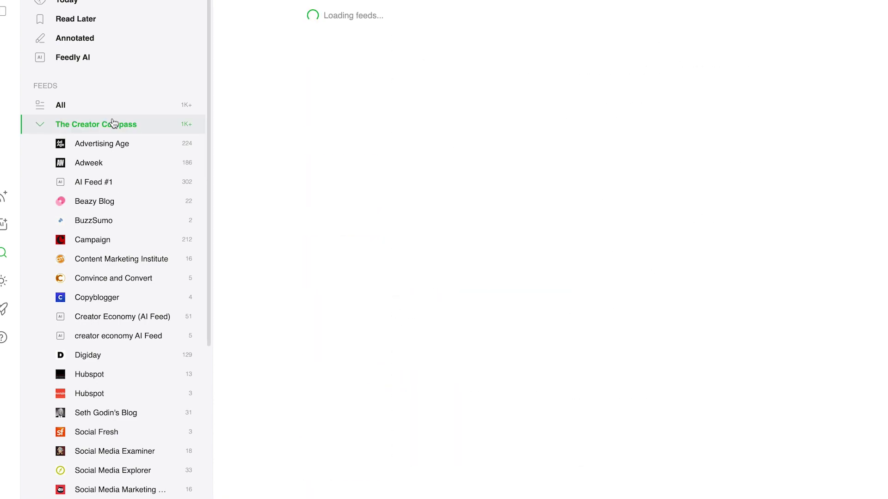
# - Show the Adweek feed's articles, open one and close it, then scroll the list
pyautogui.scroll(-5, 600, 227)
pyautogui.click(101, 164)
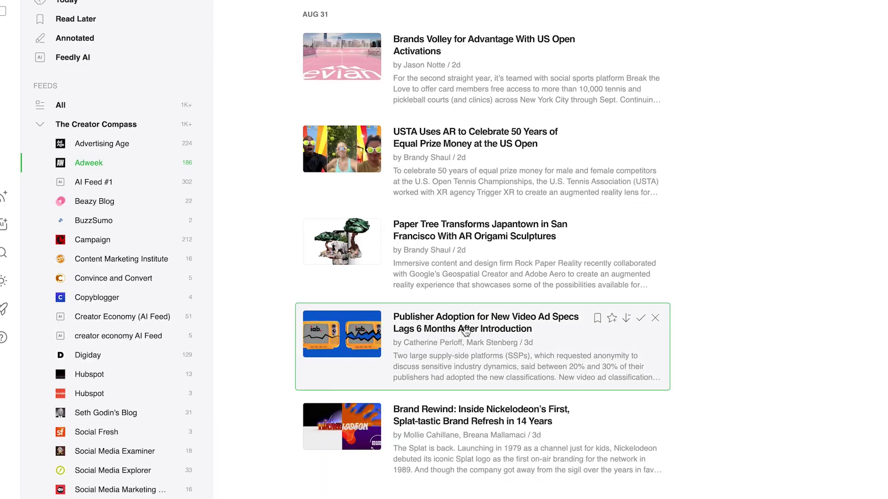
pyautogui.click(555, 323)
pyautogui.press('Escape')
pyautogui.scroll(-5, 534, 223)
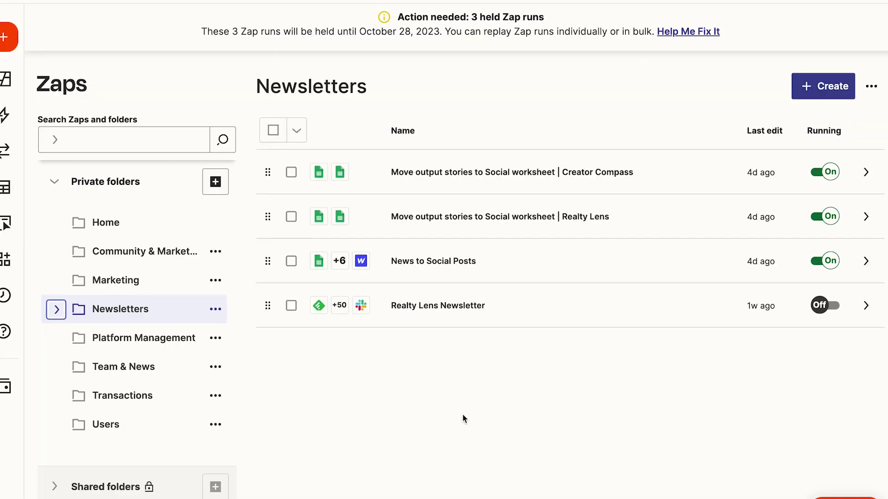
# - Open the Feedly Board to Google Sheet zap and review its trigger, webpage-parsing and spreadsheet-row steps
pyautogui.click(56, 309)
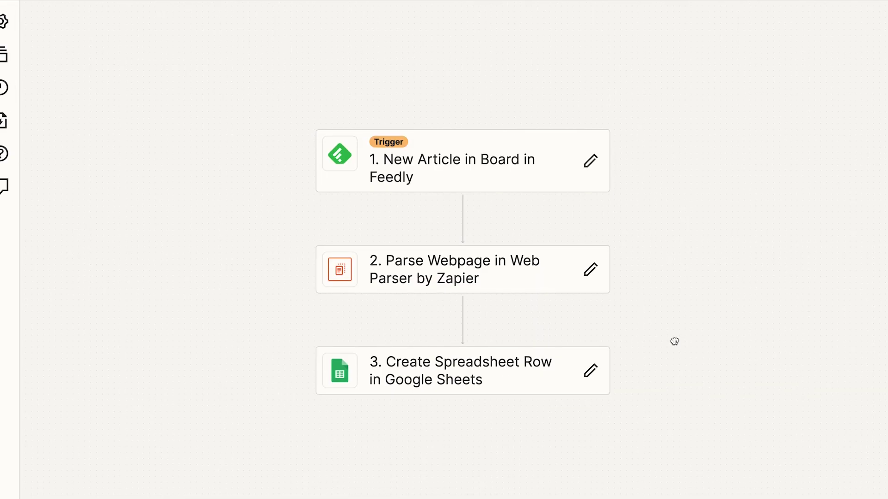
pyautogui.click(456, 155)
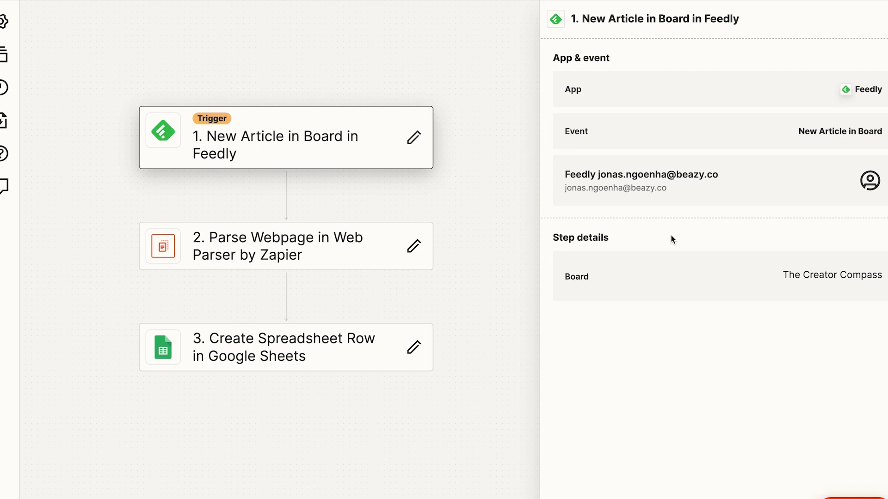
pyautogui.click(433, 240)
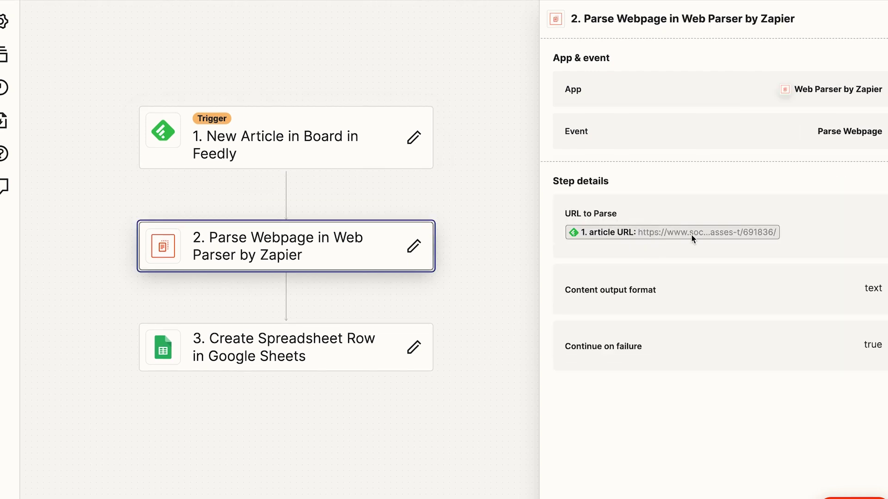
pyautogui.click(311, 358)
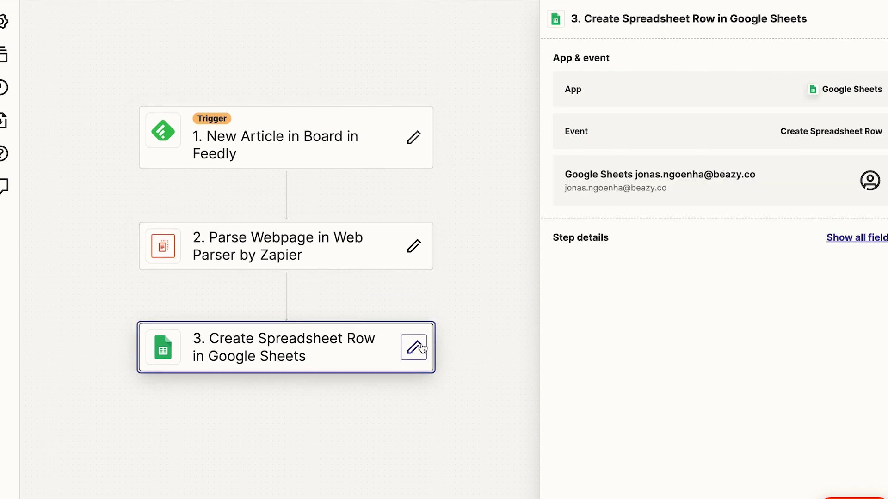
pyautogui.scroll(-3, 653, 358)
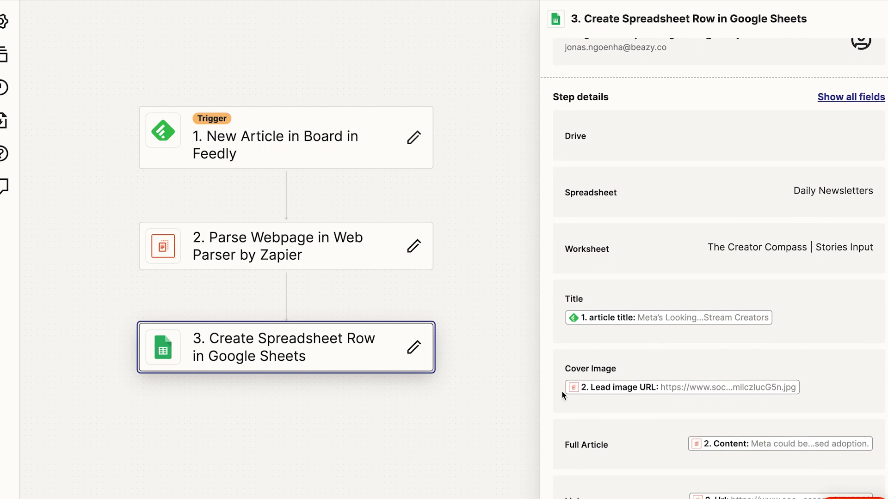
pyautogui.scroll(3, 625, 370)
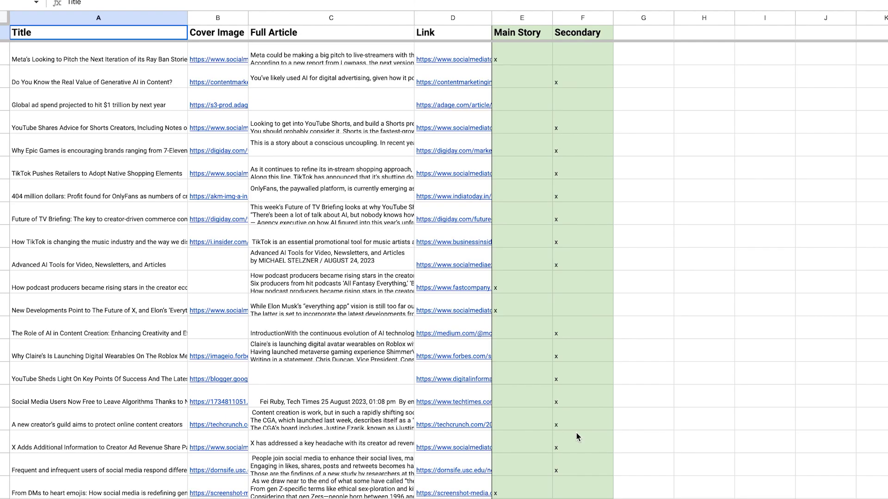
# - Browse the Stories Input sheet, checking row 12's Main Story mark and the Main Story and Secondary columns
pyautogui.scroll(-6, 438, 238)
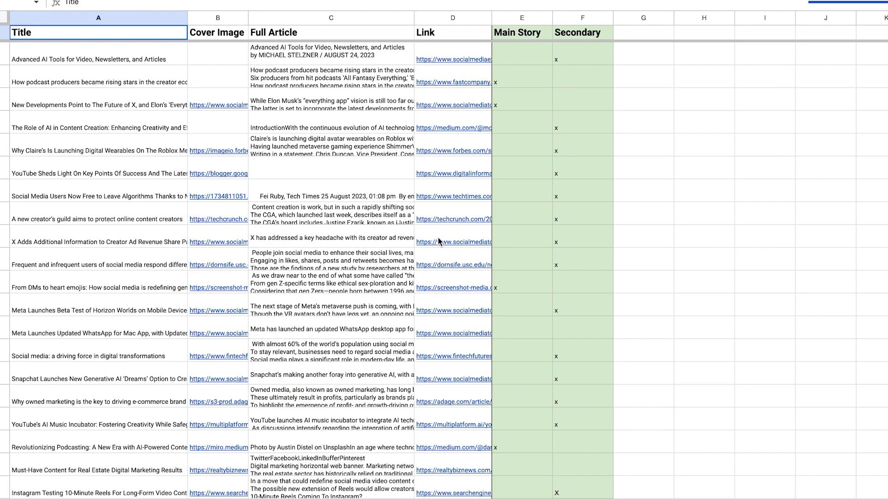
pyautogui.scroll(6, 439, 224)
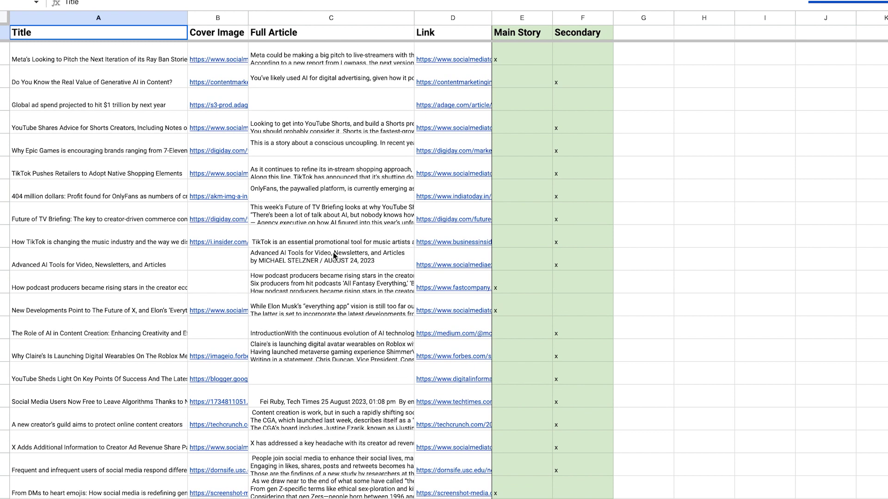
pyautogui.click(5, 282)
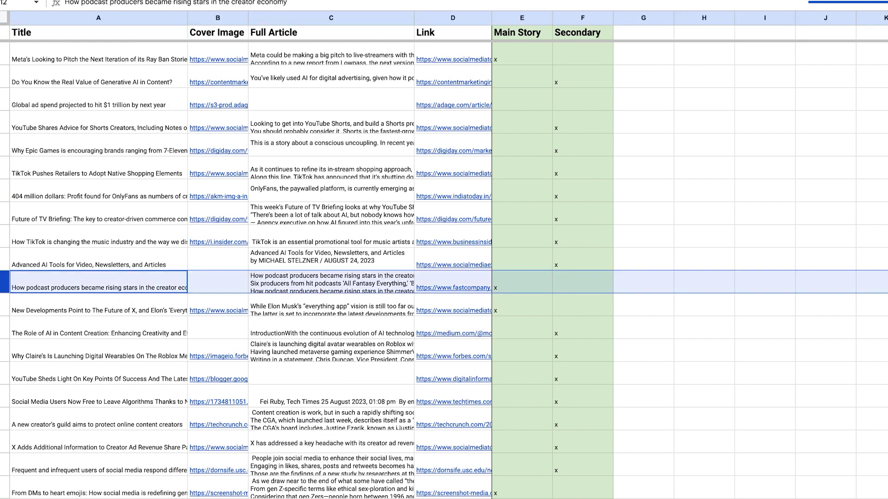
pyautogui.click(511, 289)
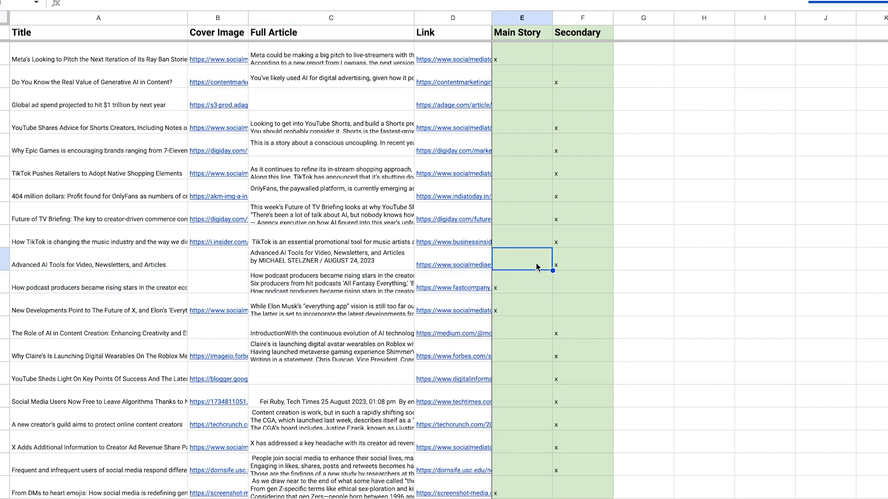
pyautogui.click(3, 286)
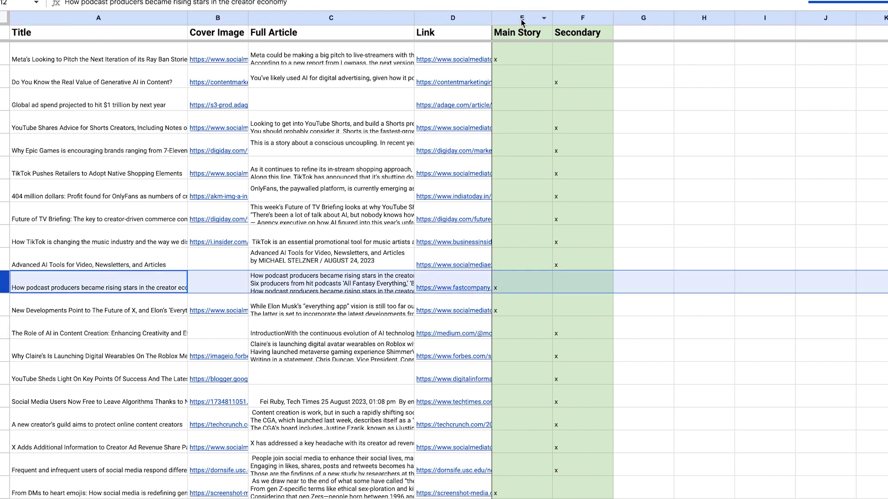
pyautogui.click(522, 18)
pyautogui.keyDown('shift'); pyautogui.click(579, 17); pyautogui.keyUp('shift')
pyautogui.scroll(-6, 578, 199)
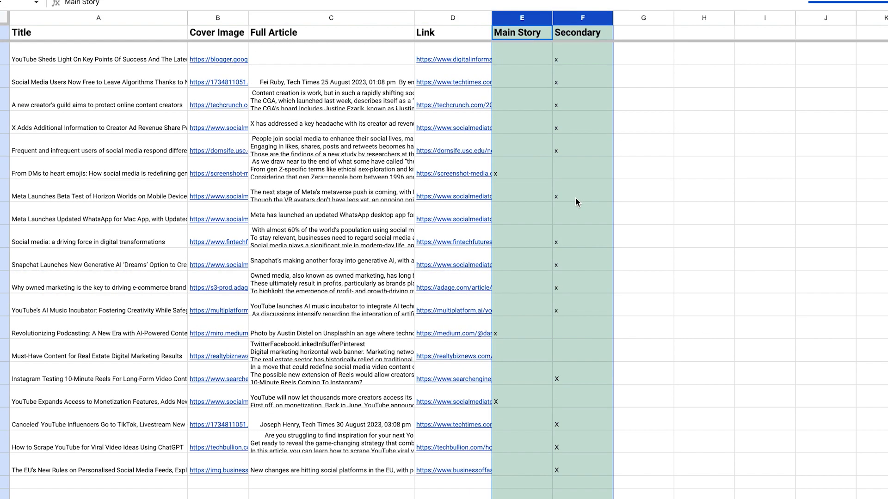
pyautogui.scroll(6, 577, 202)
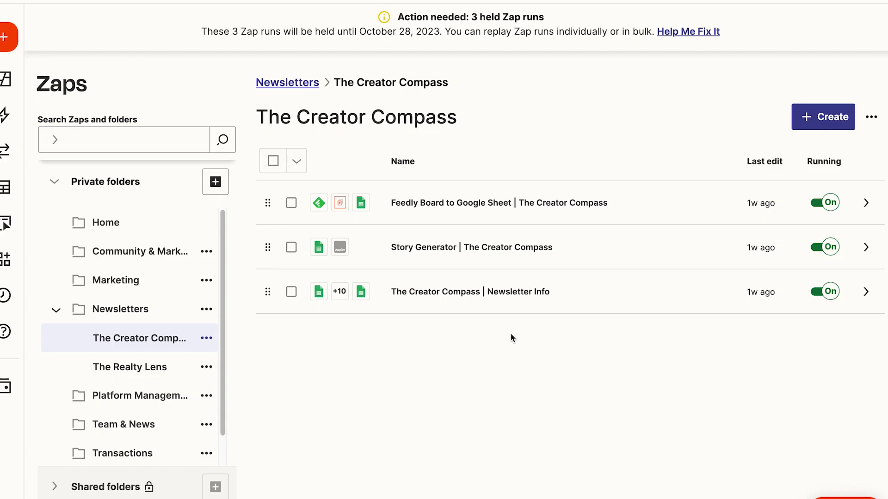
# - Open the Story Generator zap and compare its Main Story and Secondary Story path rules
pyautogui.click(434, 249)
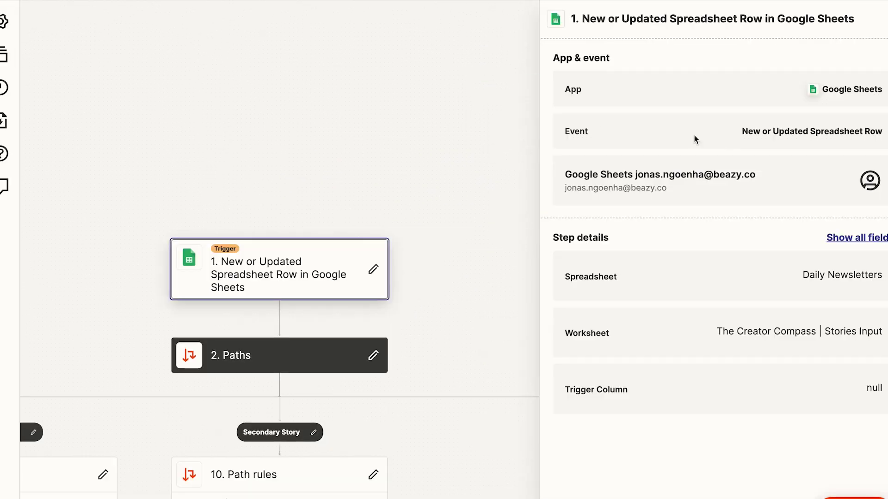
pyautogui.scroll(-4, 280, 259)
pyautogui.hscroll(-4, 280, 259)
pyautogui.click(203, 293)
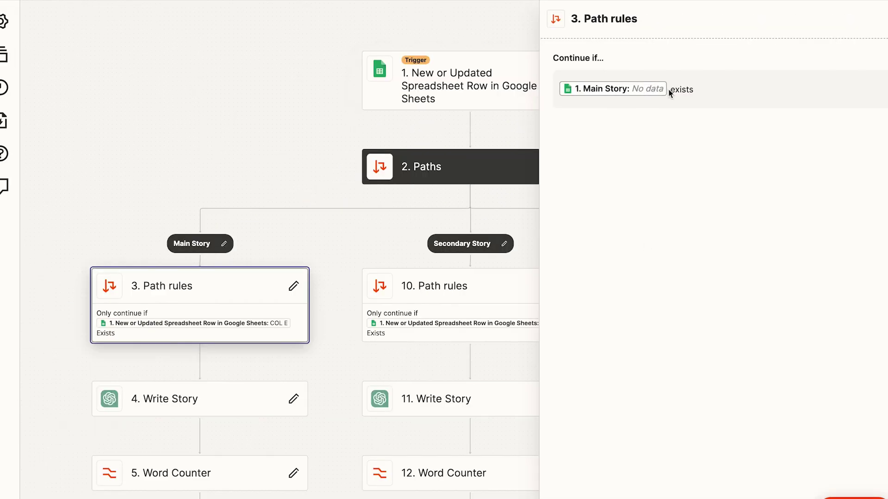
pyautogui.click(481, 286)
pyautogui.click(78, 273)
# - Review the Write Story step's connected ChatGPT account, action settings and full prompt
pyautogui.click(227, 310)
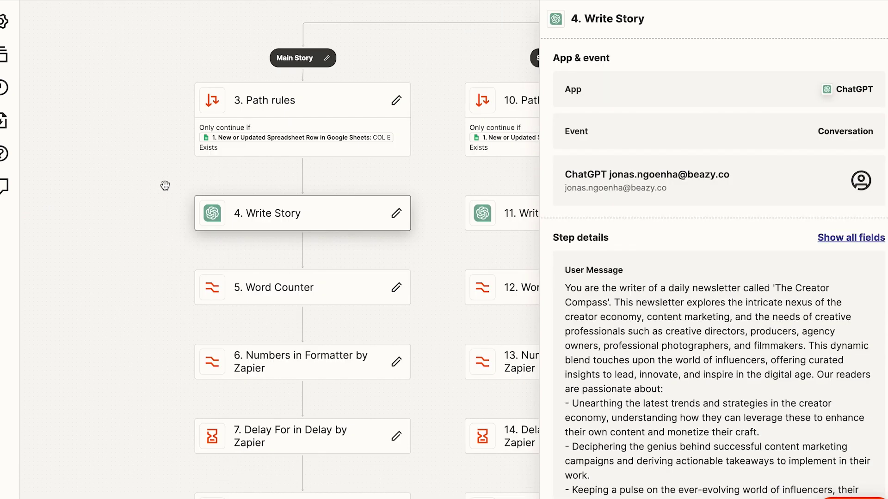
pyautogui.scroll(-8, 716, 277)
pyautogui.scroll(6, 717, 277)
pyautogui.scroll(-3, 717, 277)
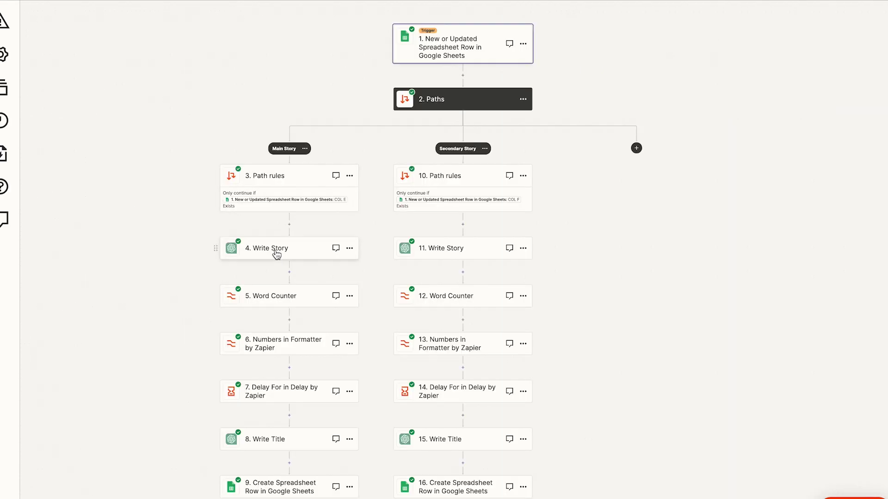
pyautogui.click(277, 251)
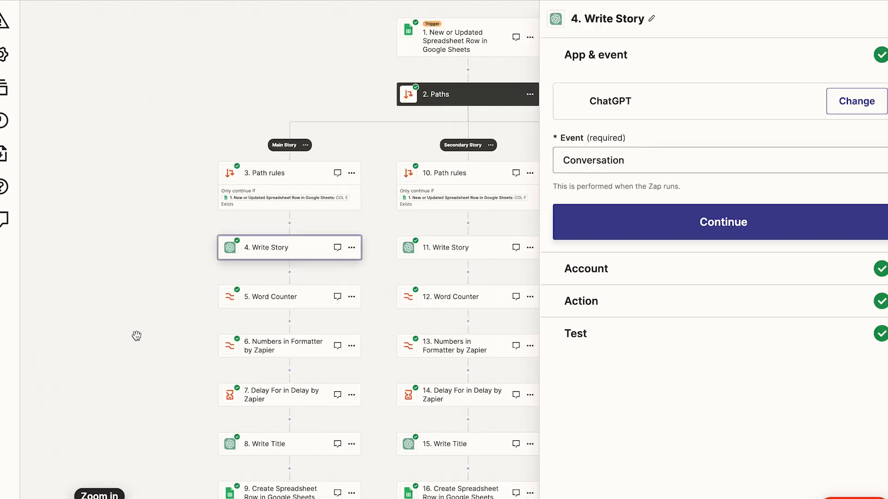
pyautogui.click(616, 281)
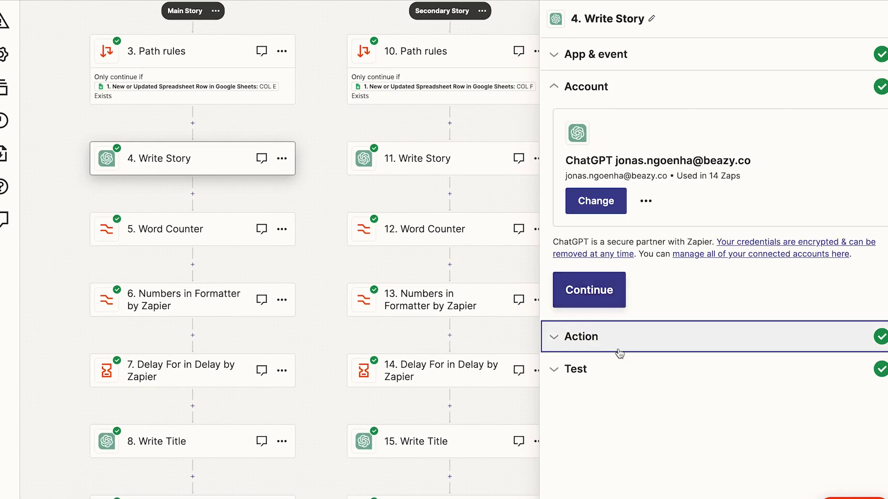
pyautogui.click(616, 347)
pyautogui.scroll(-10, 747, 294)
pyautogui.click(747, 295)
pyautogui.hotkey('ctrl', 'a')
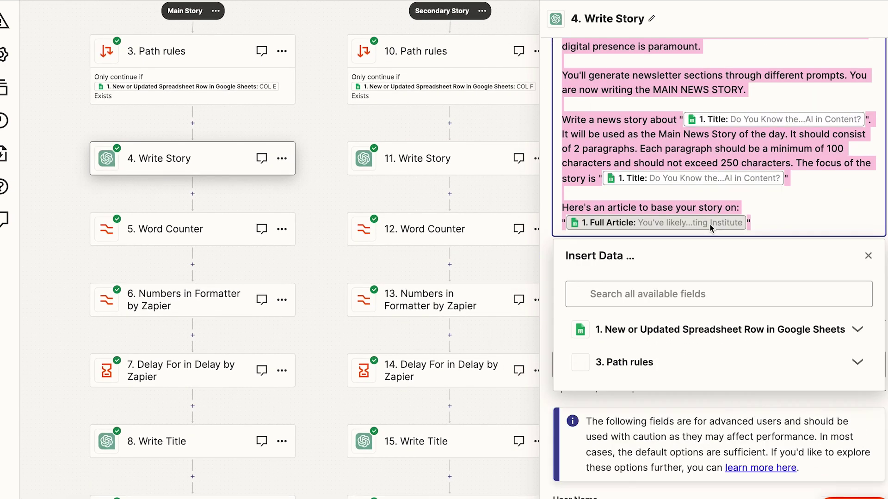
pyautogui.scroll(-8, 838, 267)
pyautogui.scroll(-15, 838, 267)
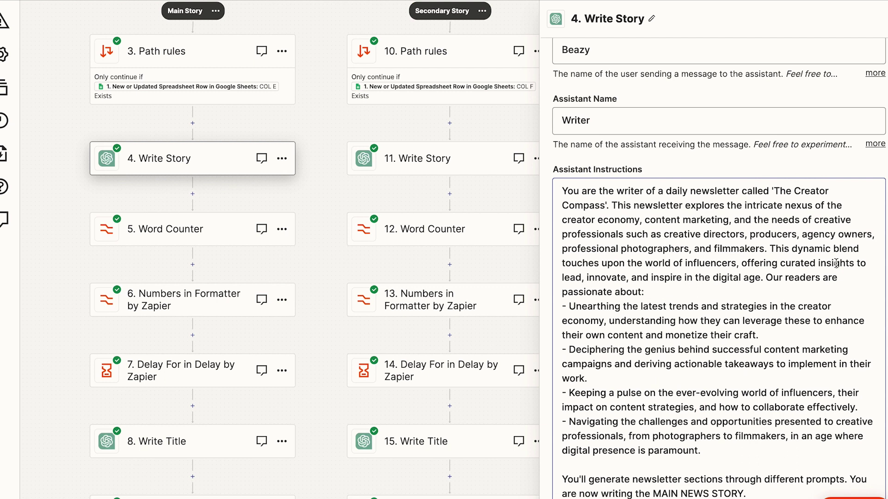
pyautogui.click(702, 479)
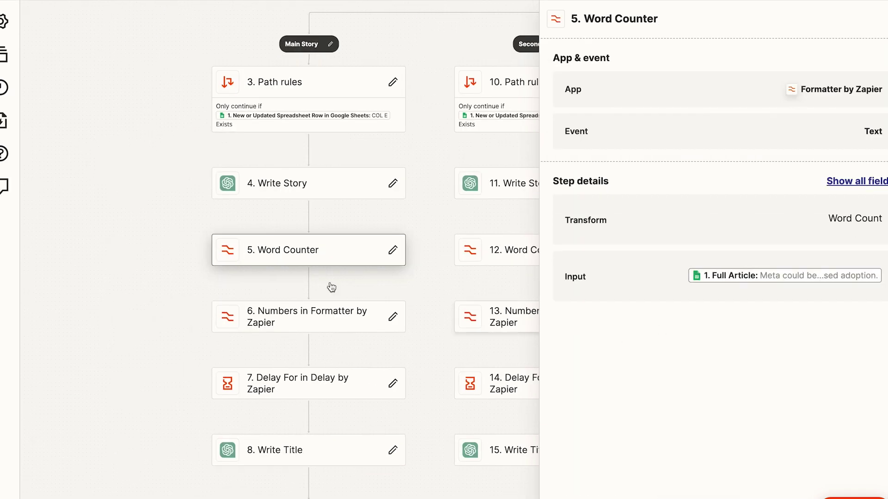
# - Review the Delay step, the Write Title prompt, and the Create Spreadsheet Row field mappings
pyautogui.scroll(-3, 158, 252)
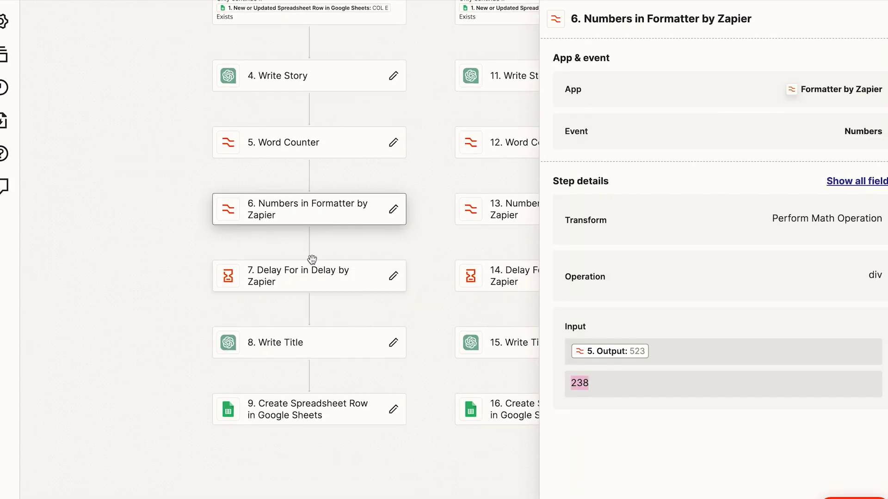
pyautogui.click(308, 283)
pyautogui.click(318, 345)
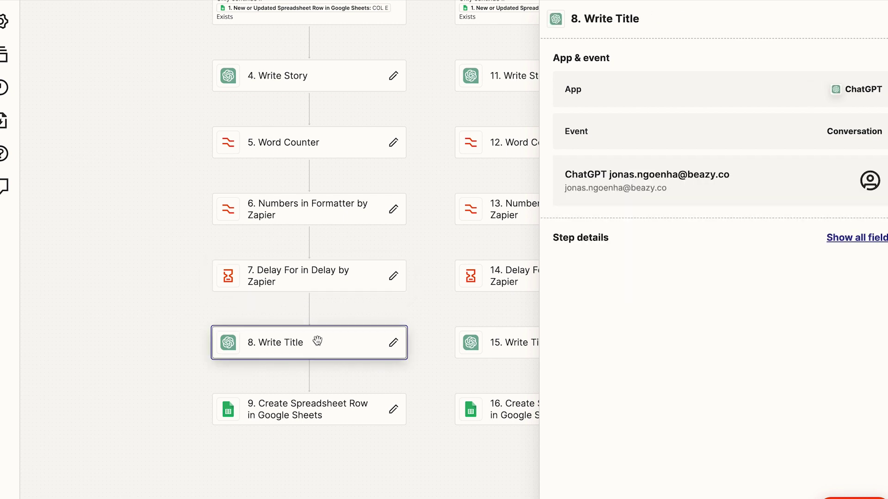
pyautogui.scroll(-5, 795, 366)
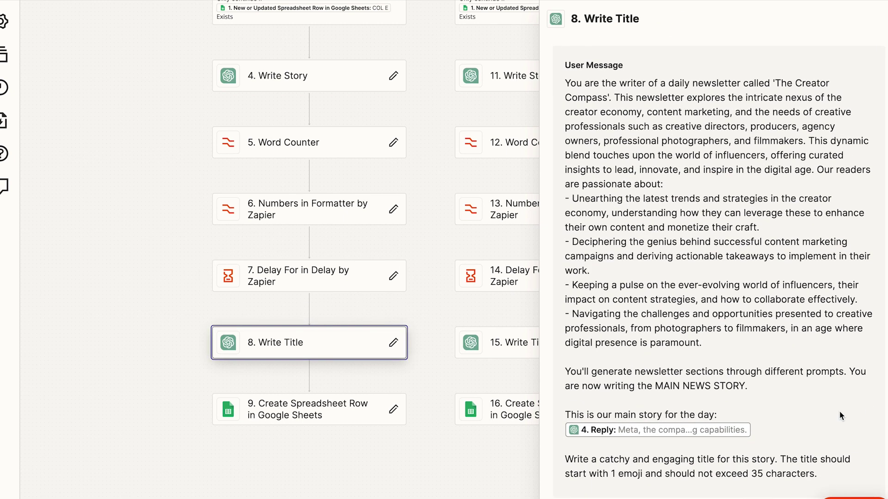
pyautogui.moveTo(821, 474); pyautogui.dragTo(565, 80)
pyautogui.press('Down')
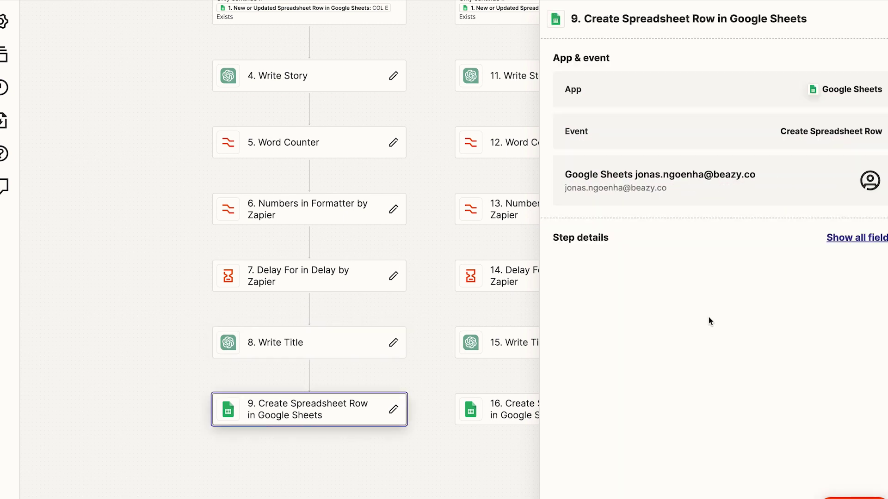
pyautogui.scroll(-7, 718, 252)
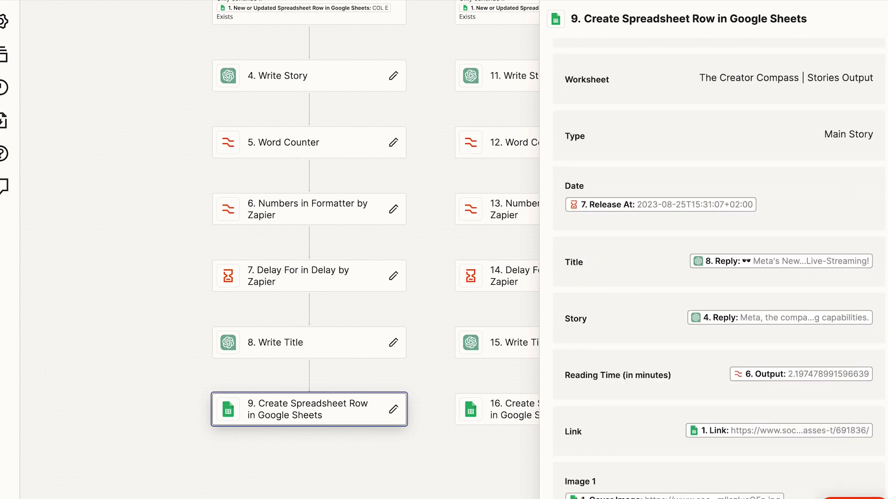
# - Go to the Stories Output worksheet and highlight its Type, Date, Title, Story, Reading Time, Link and Image 1 columns
pyautogui.click(57, 417)
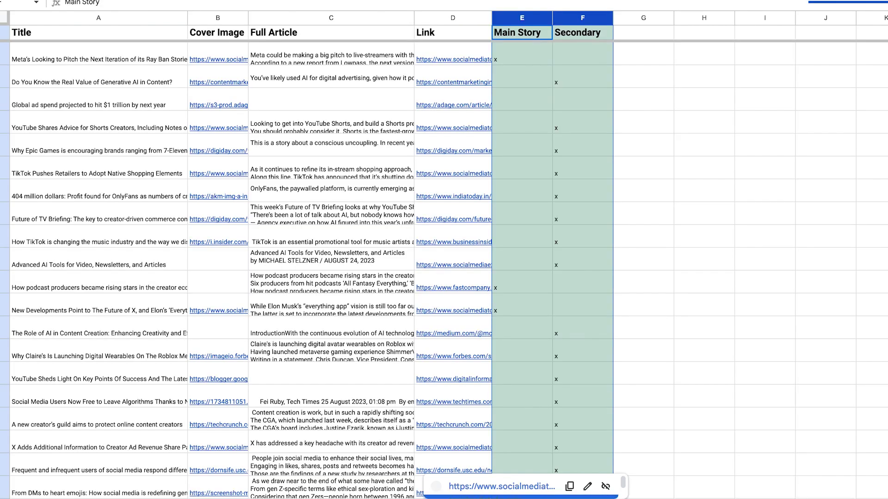
pyautogui.hotkey('ctrl', 'pagedown')
pyautogui.click(35, 17)
pyautogui.click(97, 20)
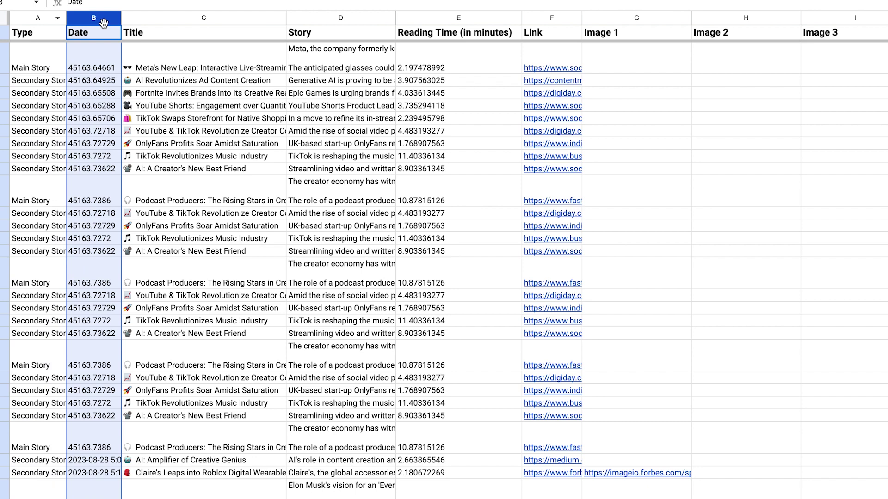
pyautogui.click(193, 18)
pyautogui.click(378, 19)
pyautogui.click(455, 20)
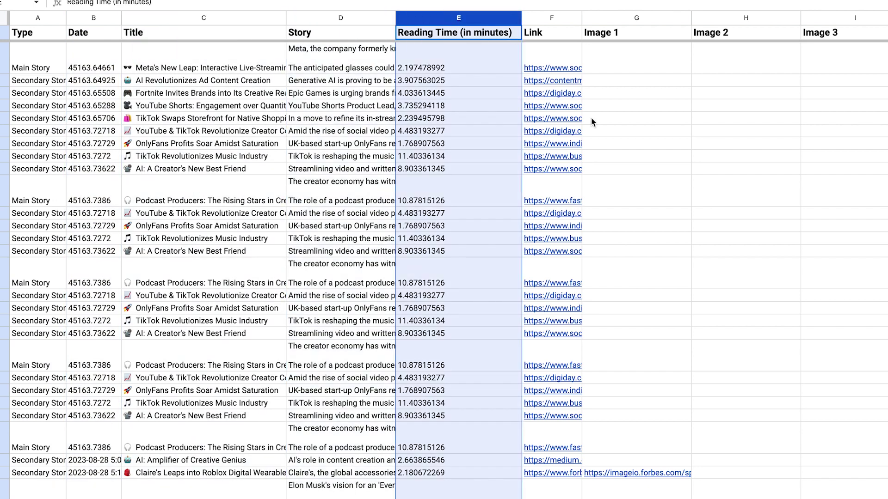
pyautogui.click(552, 19)
pyautogui.scroll(-10, 589, 222)
pyautogui.click(636, 18)
# - Expand the formula bar to read the podcasting story's full text
pyautogui.click(200, 249)
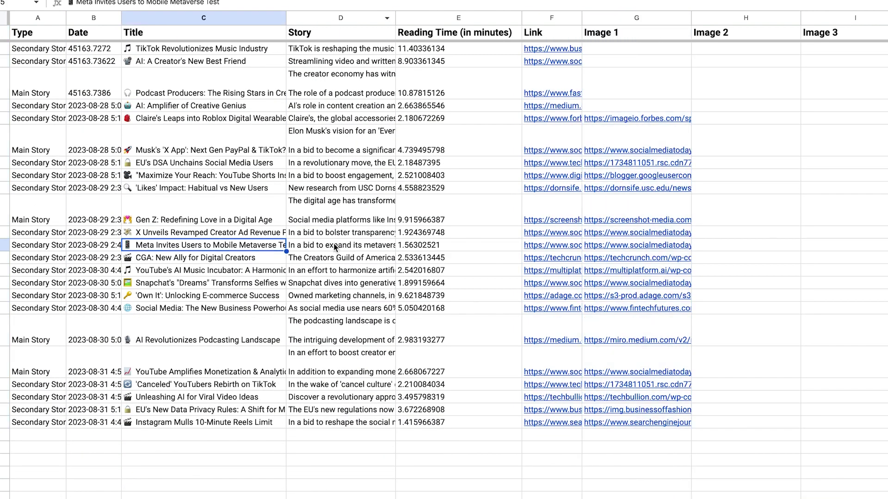
pyautogui.hotkey('ctrl', 'shift', 'u')
pyautogui.click(330, 441)
pyautogui.scroll(-3, 330, 441)
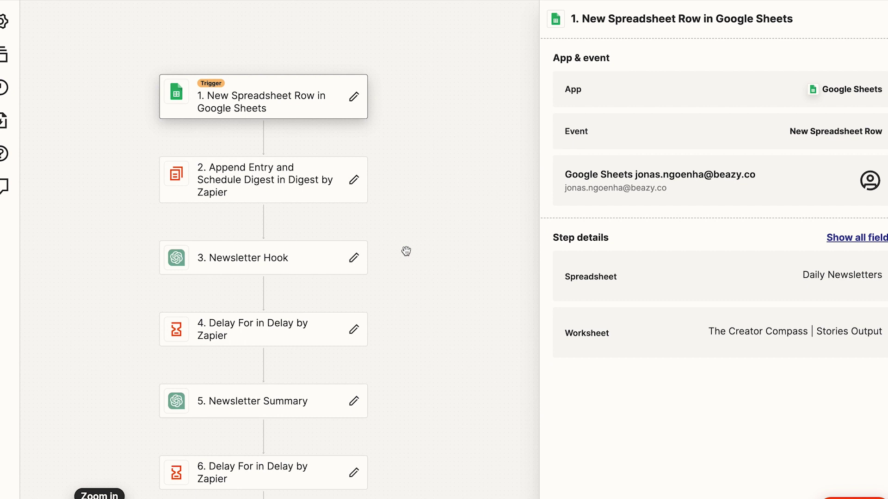
# - Review the digest step and the Newsletter Hook and Newsletter Summary prompts
pyautogui.click(301, 185)
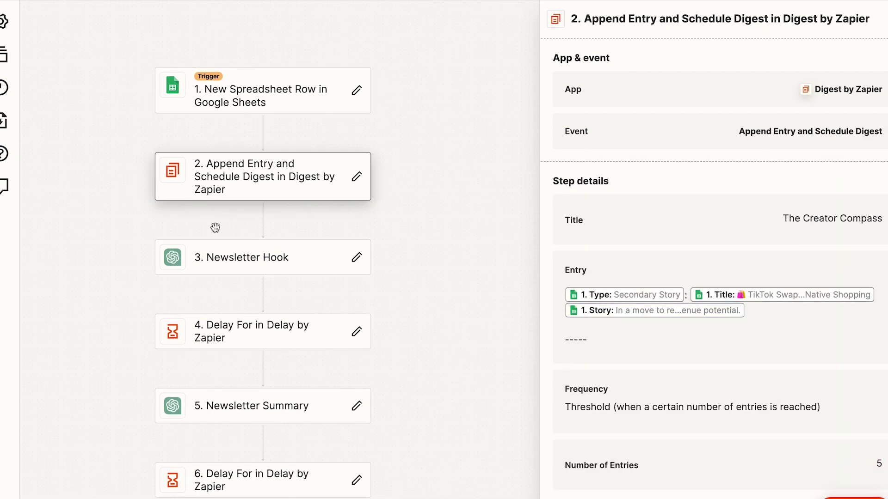
pyautogui.click(217, 252)
pyautogui.scroll(-10, 737, 260)
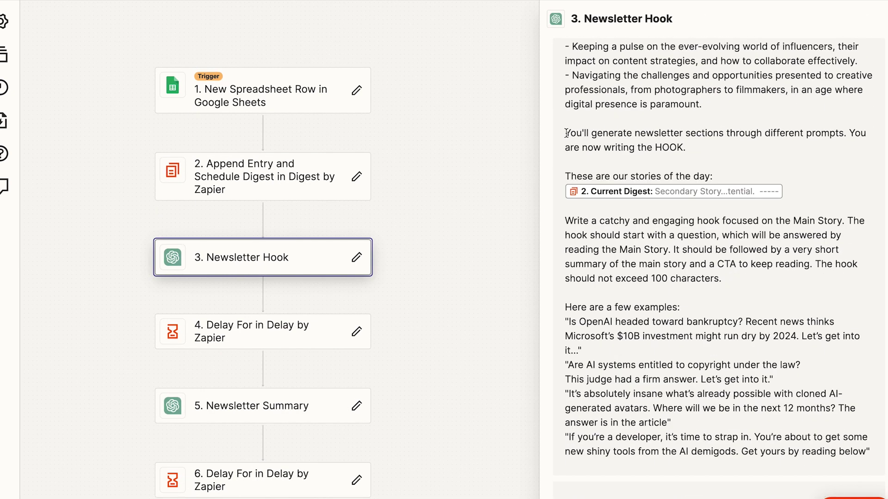
pyautogui.scroll(-2, 565, 133)
pyautogui.scroll(-2, 293, 307)
pyautogui.click(294, 319)
pyautogui.scroll(-6, 751, 306)
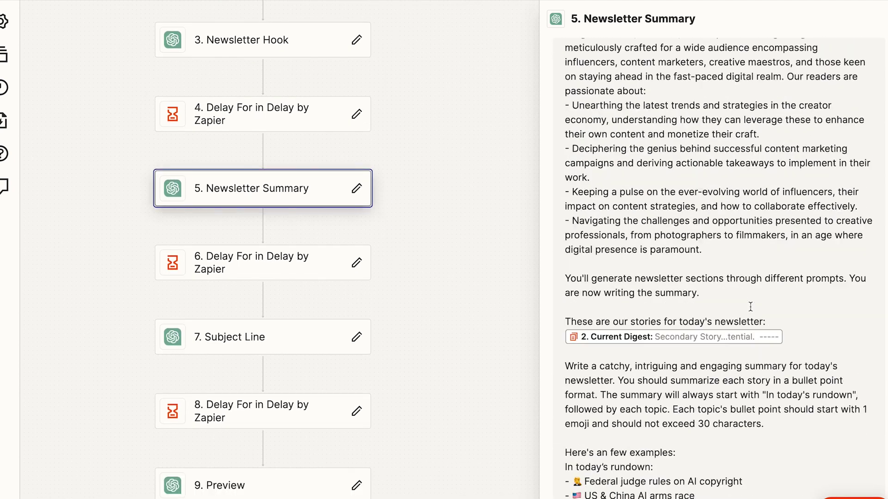
pyautogui.scroll(-3, 750, 306)
pyautogui.moveTo(565, 175); pyautogui.dragTo(807, 434)
# - Review the Subject Line and Preview prompts and the text and numbers formatter steps
pyautogui.scroll(-3, 277, 208)
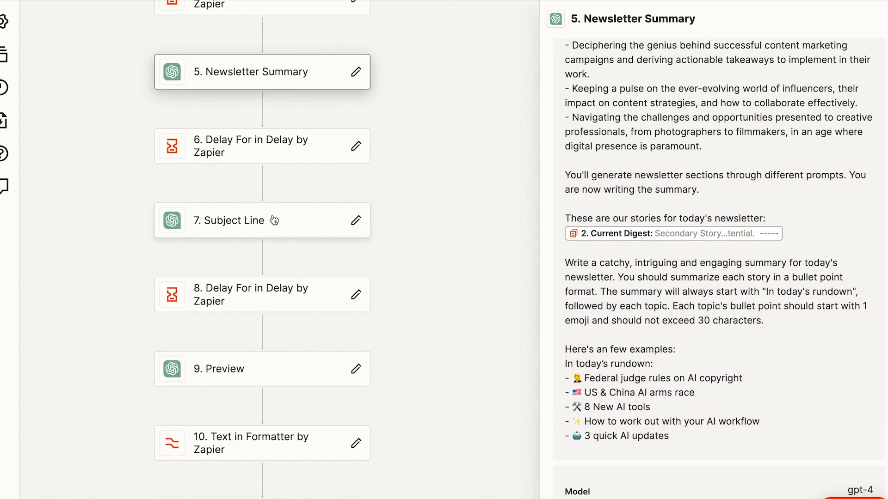
pyautogui.click(240, 221)
pyautogui.scroll(-10, 734, 219)
pyautogui.moveTo(734, 219); pyautogui.dragTo(690, 417)
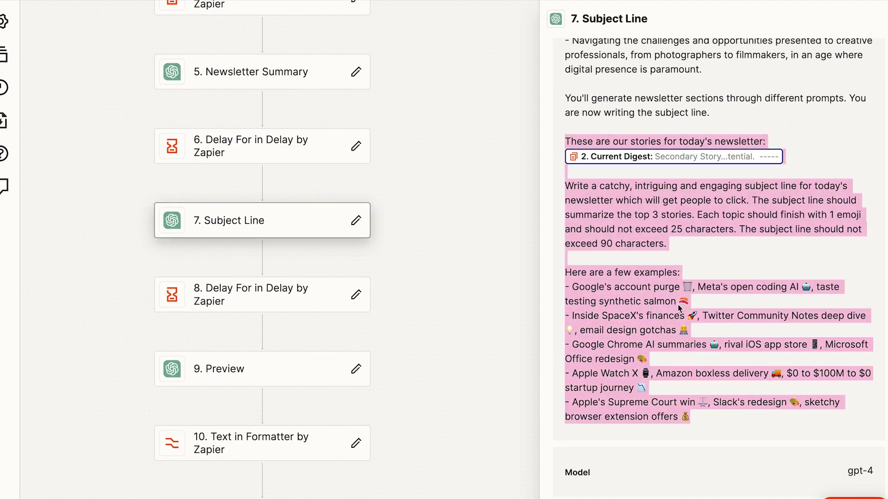
pyautogui.scroll(-5, 276, 139)
pyautogui.click(275, 65)
pyautogui.scroll(-10, 615, 245)
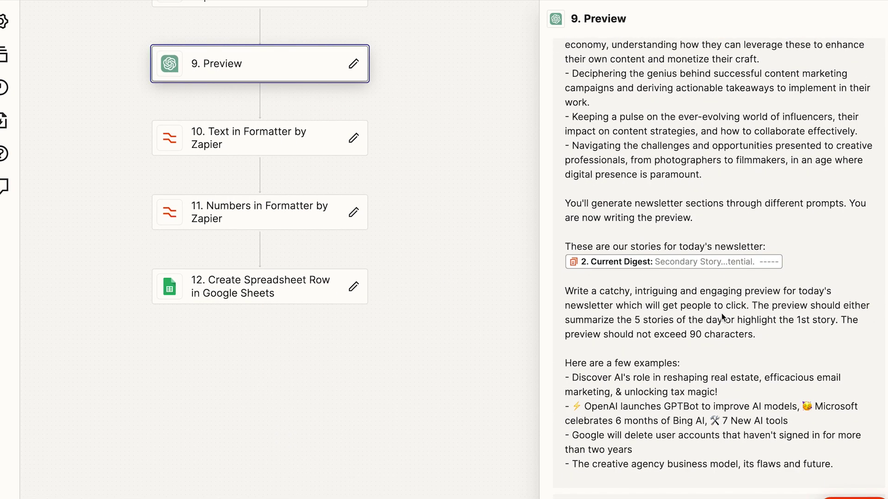
pyautogui.moveTo(565, 157); pyautogui.dragTo(630, 248)
pyautogui.click(276, 141)
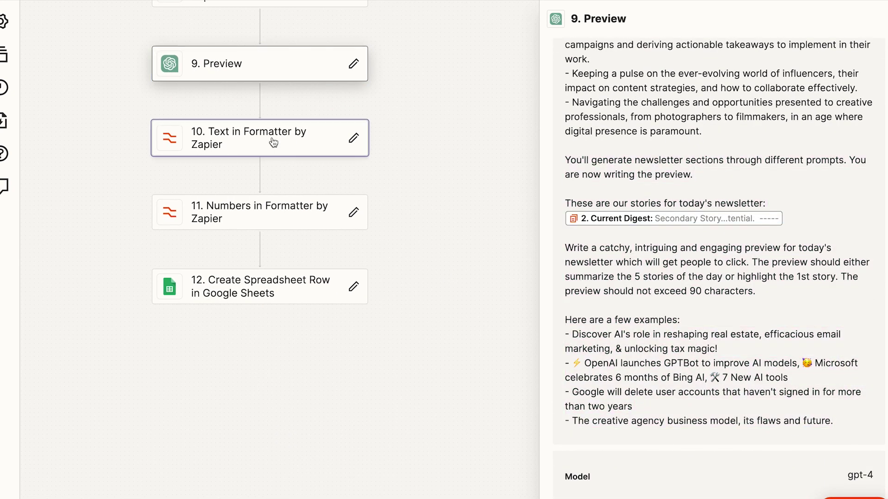
pyautogui.click(296, 217)
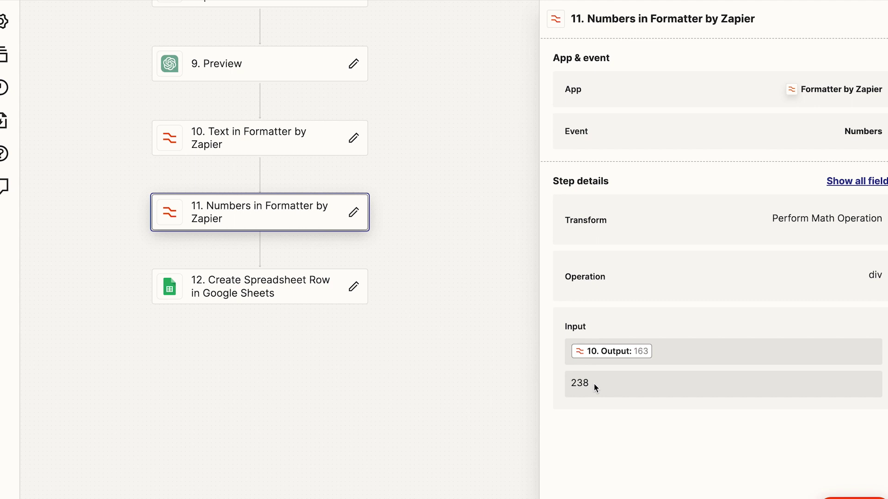
pyautogui.scroll(-5, 601, 249)
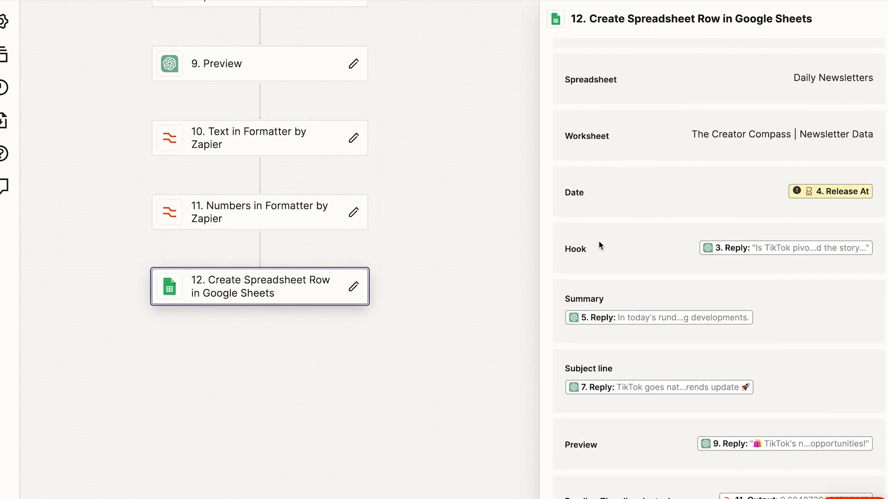
# - Show the Newsletter Data worksheet of Daily Newsletters and inspect the first newsletter's hook
pyautogui.hotkey('ctrl', 'Tab')
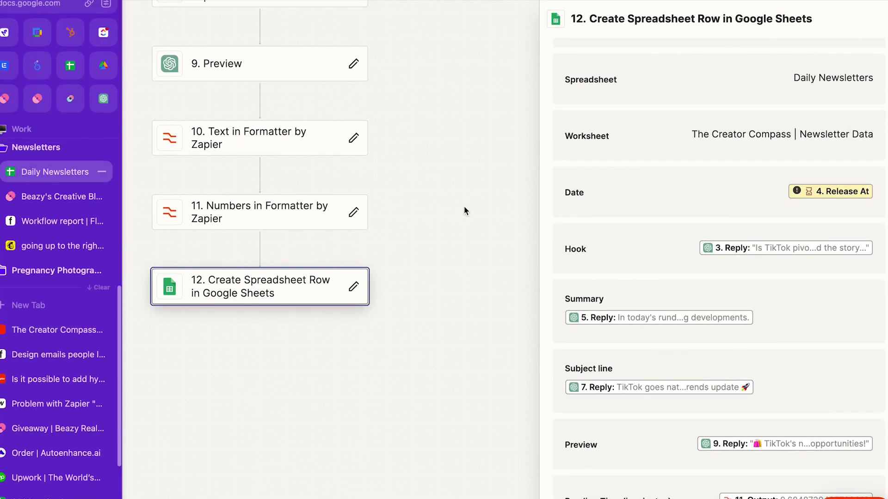
pyautogui.hotkey('ctrl', 'Tab')
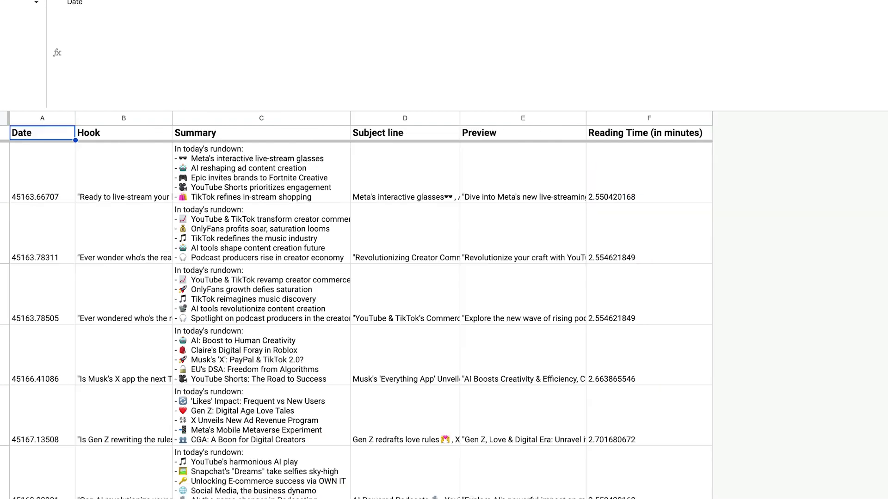
pyautogui.click(90, 182)
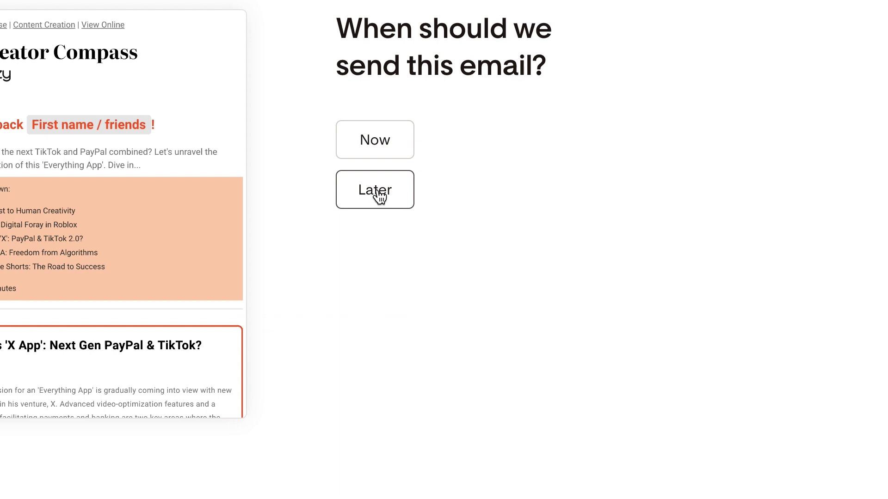
# - Schedule the Flodesk newsletter for Monday, Sep 4 at 5:02 am to 2 recipients
pyautogui.click(377, 192)
pyautogui.click(377, 365)
pyautogui.click(606, 305)
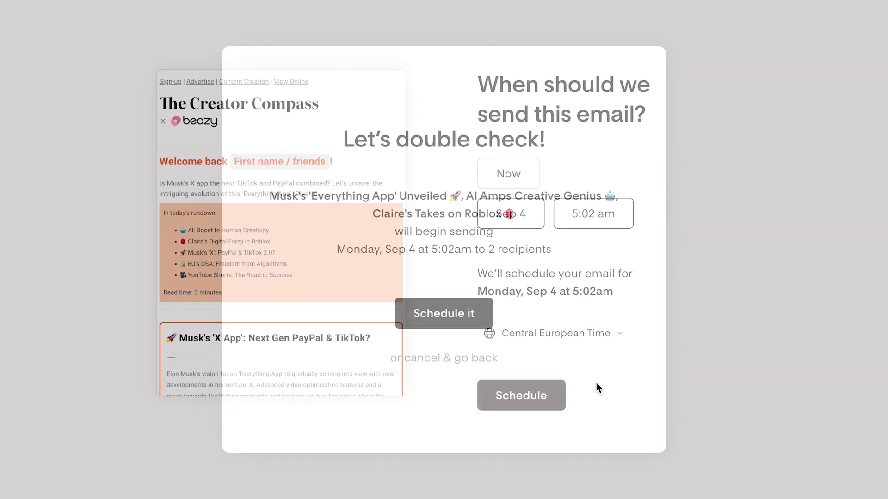